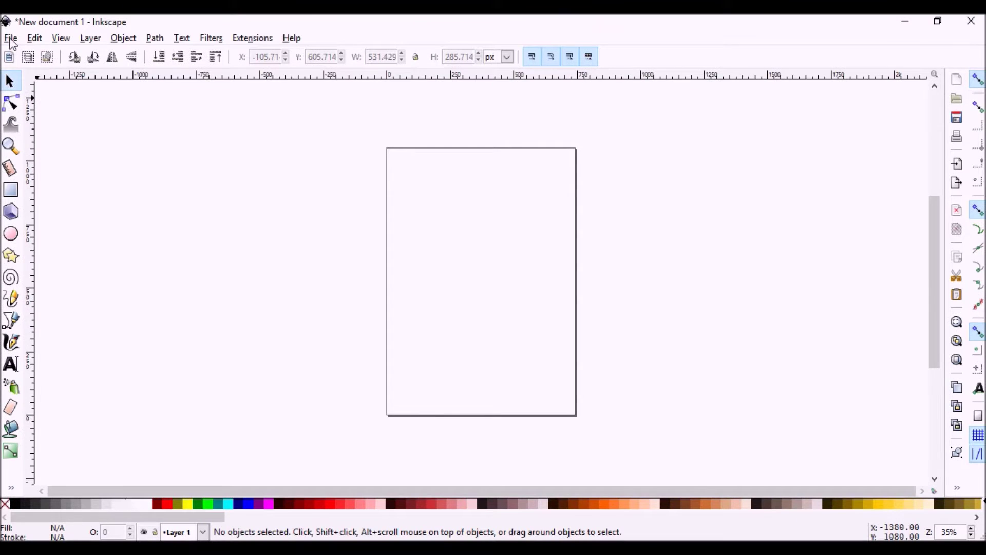
Set the Default units to mm in File > Document Properties.
{"action": "left_click", "coordinate": [11, 39]}
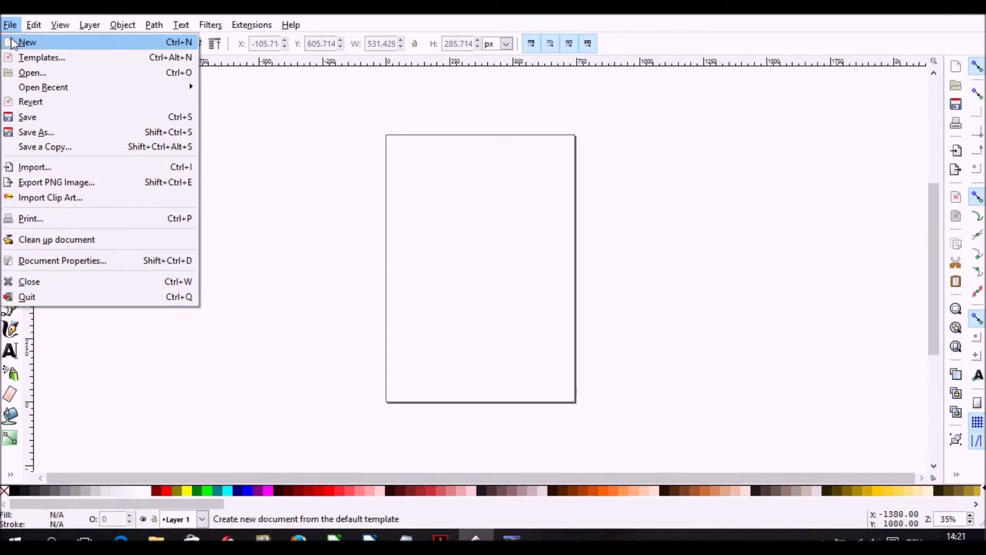
{"action": "mouse_move", "coordinate": [24, 98]}
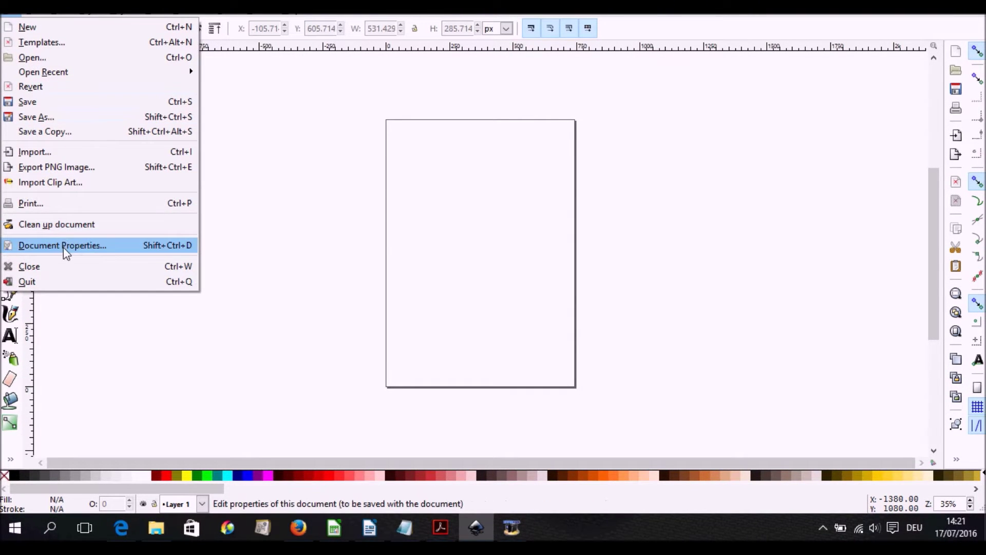
{"action": "left_click", "coordinate": [63, 246]}
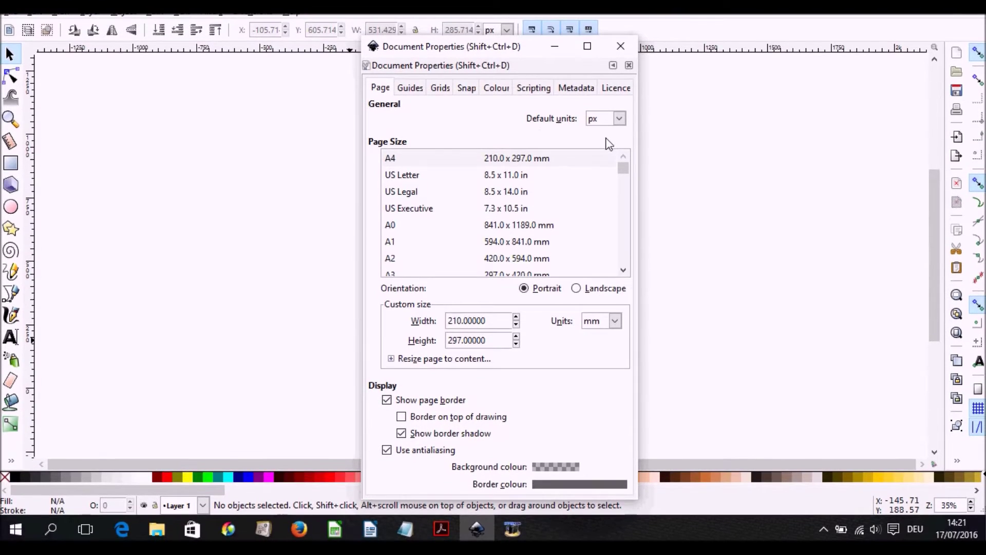
{"action": "left_click", "coordinate": [619, 118]}
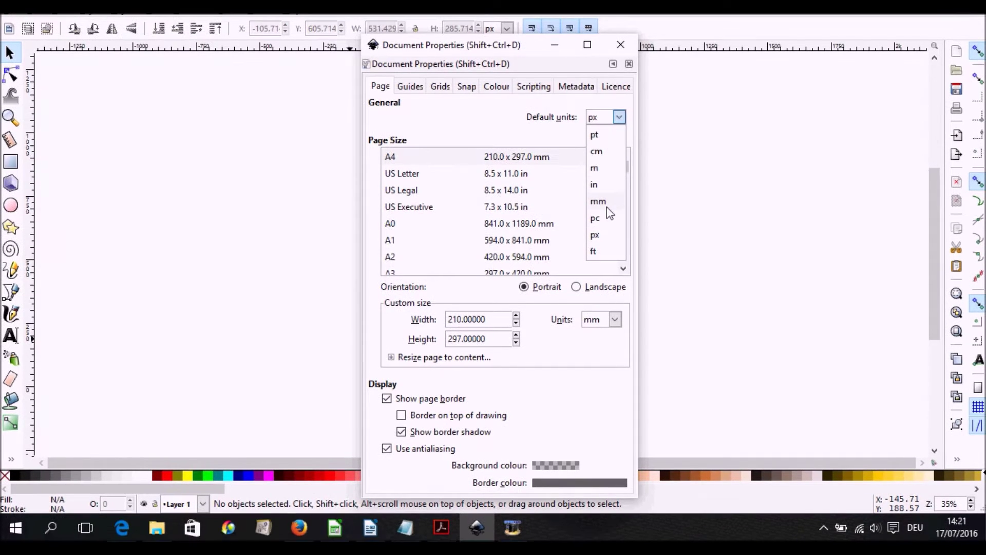
{"action": "left_click", "coordinate": [598, 201]}
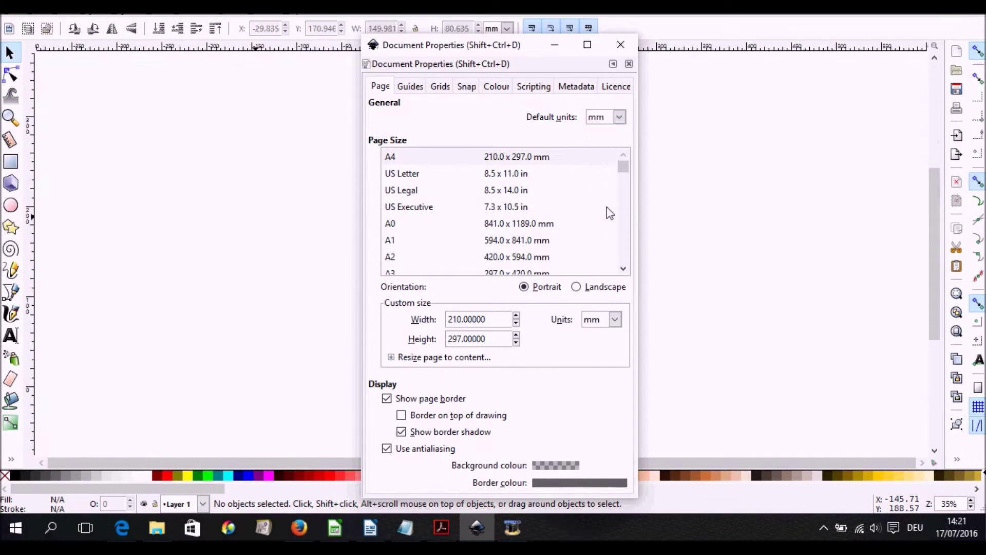
{"action": "left_click", "coordinate": [620, 73]}
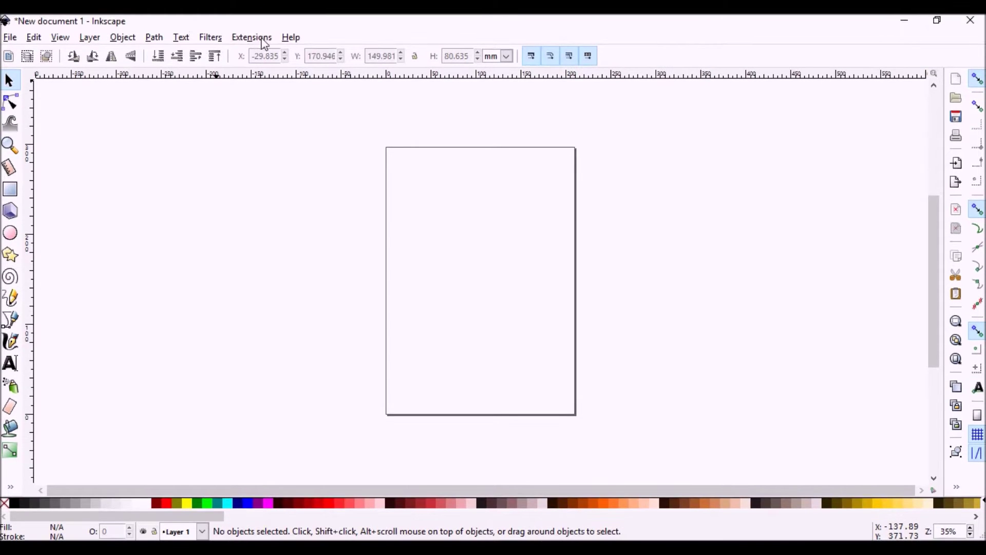
{"action": "left_click", "coordinate": [11, 37]}
{"action": "mouse_move", "coordinate": [35, 38]}
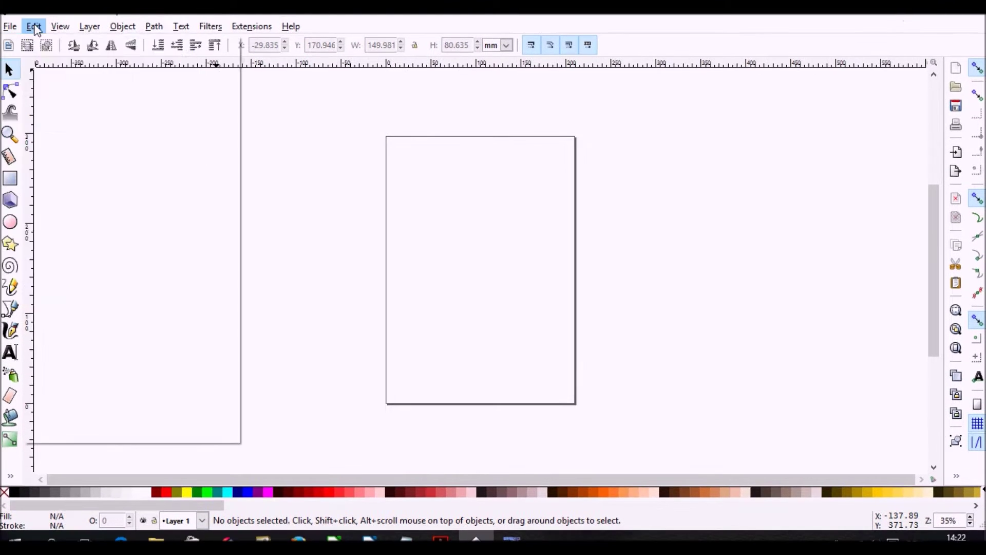
{"action": "mouse_move", "coordinate": [90, 26]}
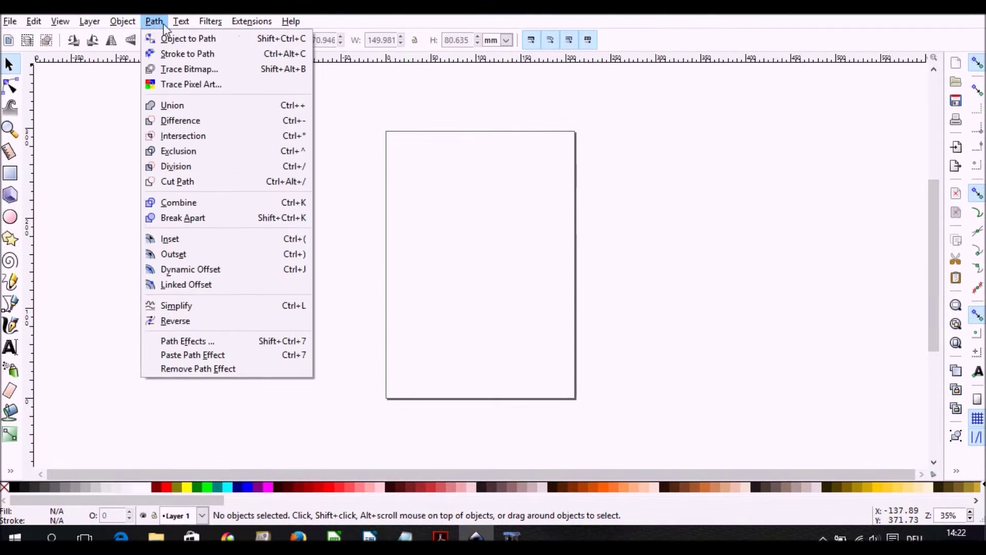
{"action": "mouse_move", "coordinate": [186, 22]}
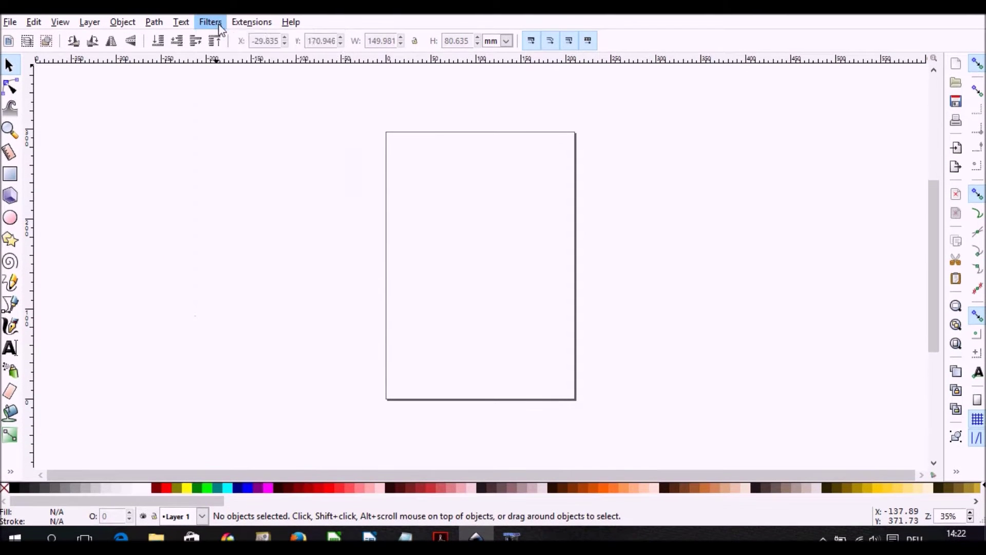
{"action": "mouse_move", "coordinate": [244, 23]}
{"action": "mouse_move", "coordinate": [89, 22]}
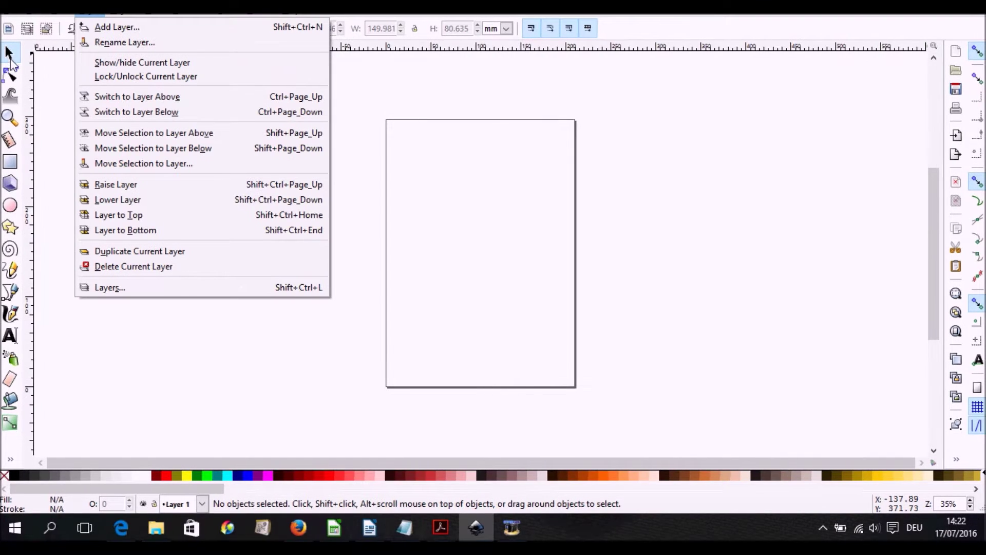
{"action": "left_click", "coordinate": [244, 348]}
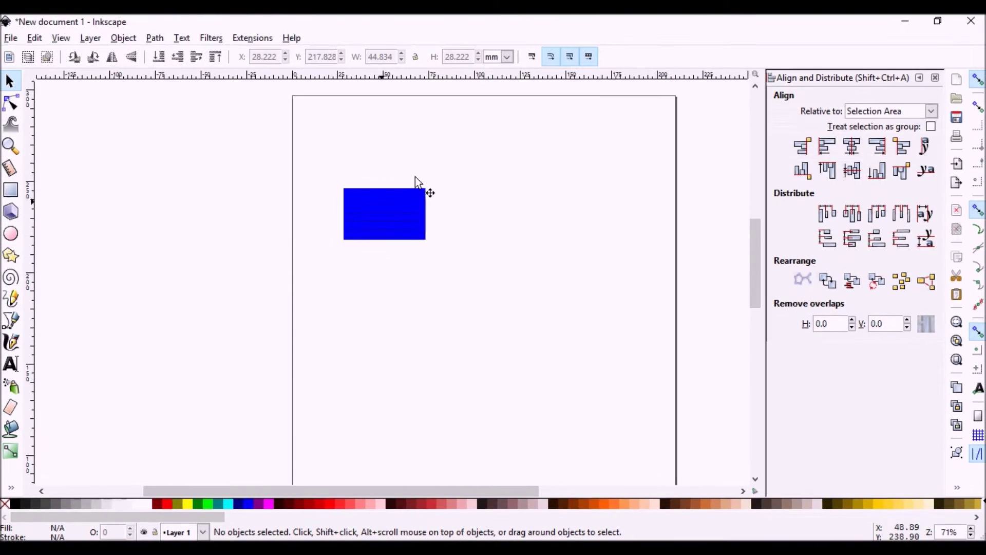
Round the blue rectangle's corners, make it taller, square the corners again, then delete it.
{"action": "left_click", "coordinate": [11, 105]}
{"action": "left_click", "coordinate": [357, 228]}
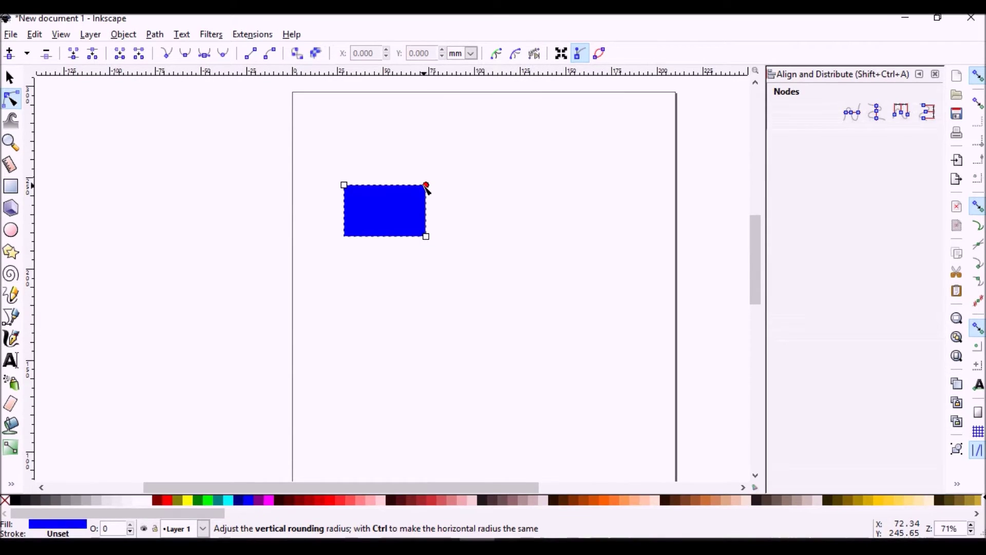
{"action": "left_click_drag", "start_coordinate": [425, 188], "coordinate": [394, 224]}
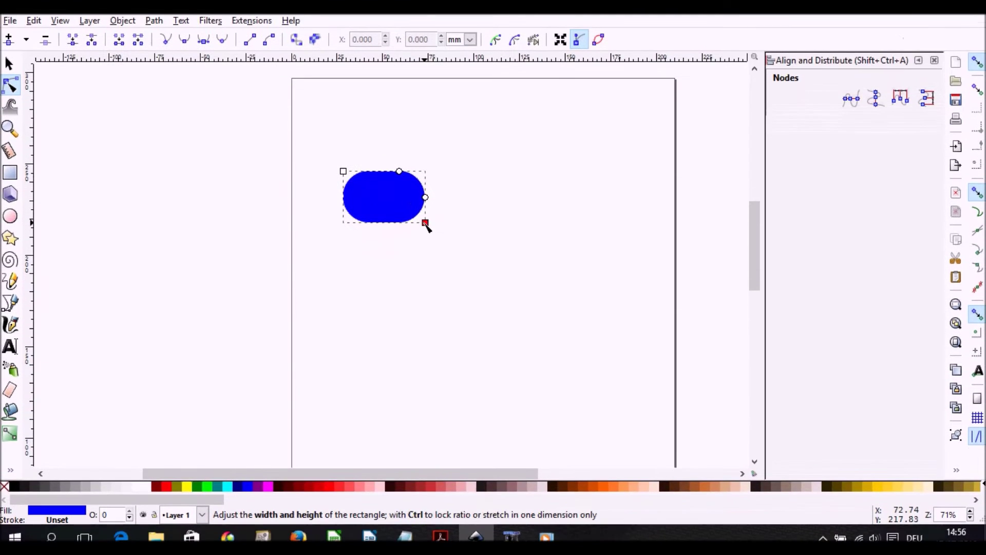
{"action": "mouse_move", "coordinate": [427, 226]}
{"action": "left_mouse_down"}
{"action": "mouse_move", "coordinate": [408, 213]}
{"action": "mouse_move", "coordinate": [425, 247]}
{"action": "mouse_move", "coordinate": [400, 218]}
{"action": "mouse_move", "coordinate": [425, 243]}
{"action": "left_mouse_up"}
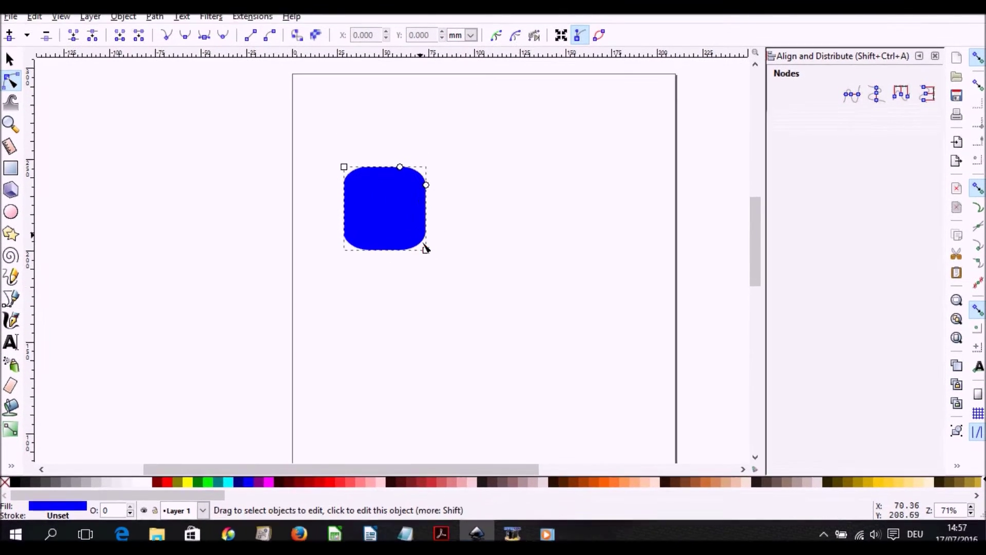
{"action": "left_click_drag", "start_coordinate": [425, 203], "coordinate": [434, 176]}
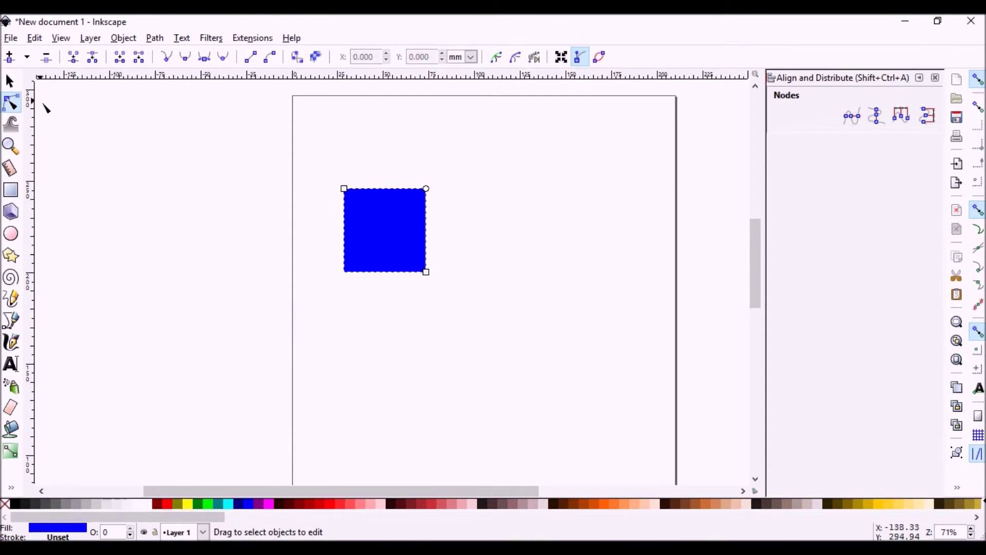
{"action": "left_click", "coordinate": [10, 82]}
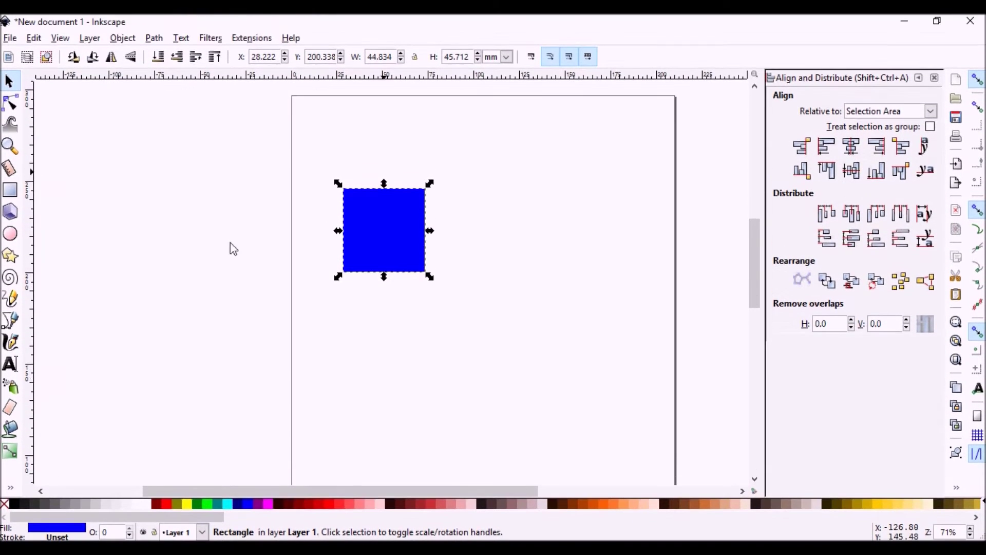
{"action": "key", "text": "Delete"}
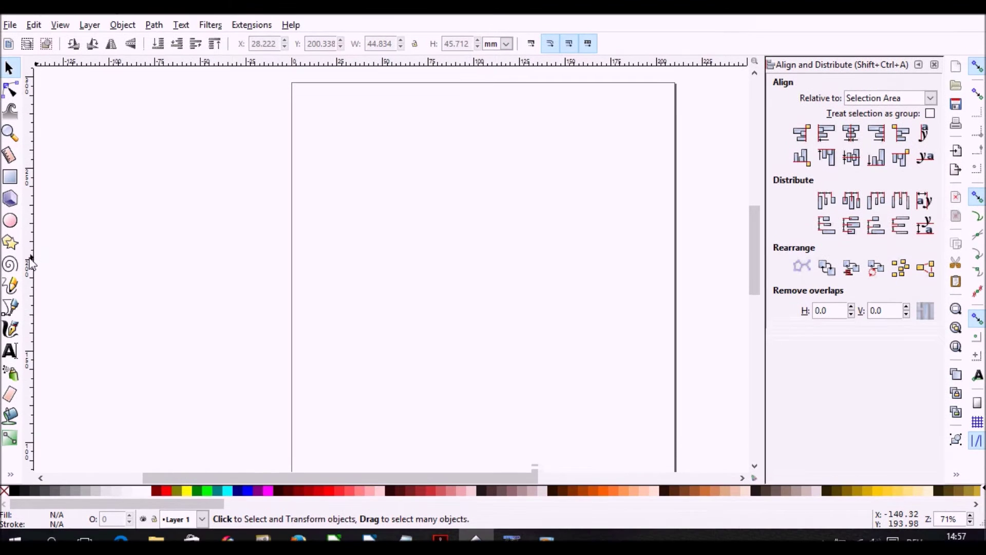
Drag two vertical guides from the left ruler and two horizontal guides from the top ruler.
{"action": "left_click_drag", "start_coordinate": [30, 262], "coordinate": [331, 262]}
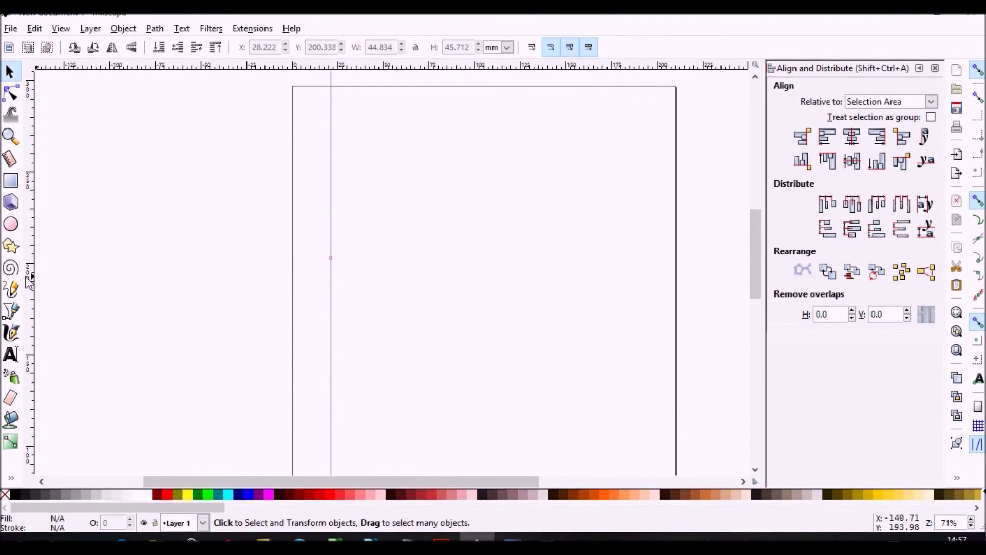
{"action": "left_click_drag", "start_coordinate": [28, 280], "coordinate": [578, 261]}
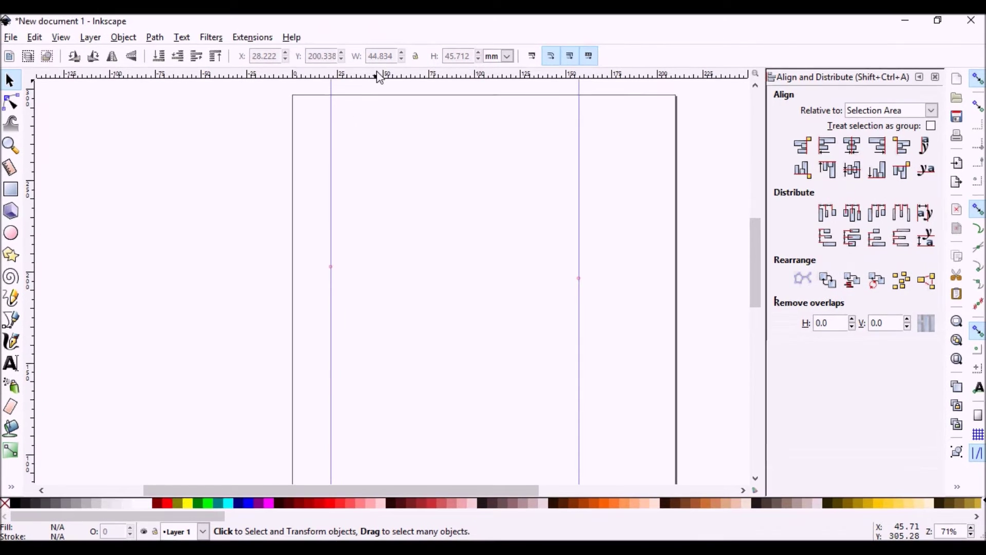
{"action": "left_click_drag", "start_coordinate": [377, 77], "coordinate": [395, 170]}
{"action": "left_click_drag", "start_coordinate": [378, 77], "coordinate": [410, 322]}
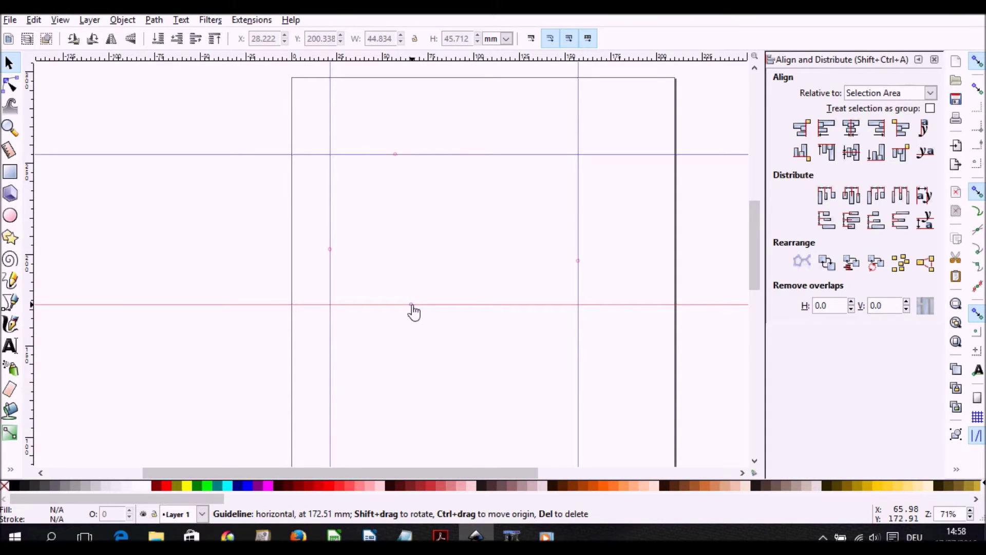
Drag both horizontal guides back onto the top ruler, then open the left guide's settings.
{"action": "left_click_drag", "start_coordinate": [411, 305], "coordinate": [420, 51]}
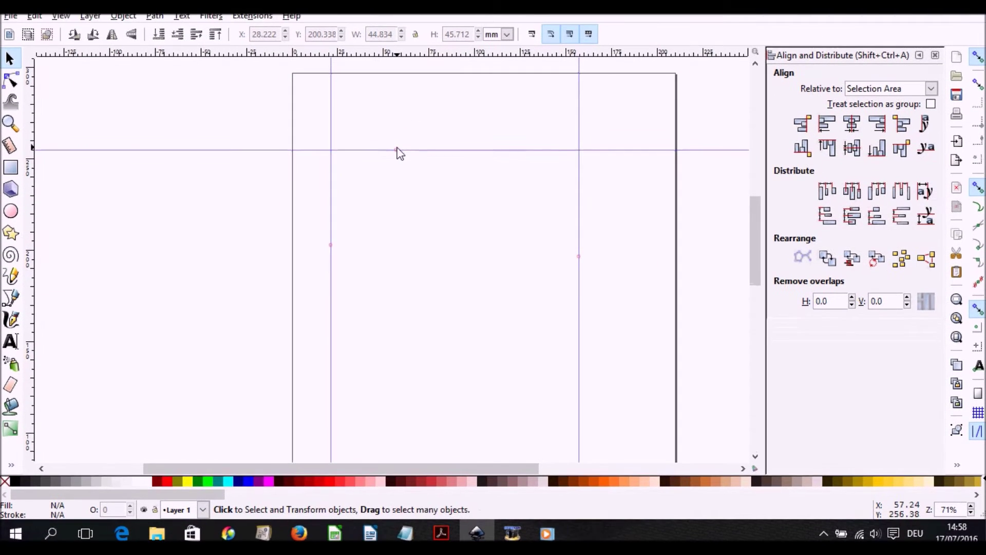
{"action": "left_click_drag", "start_coordinate": [400, 153], "coordinate": [378, 23]}
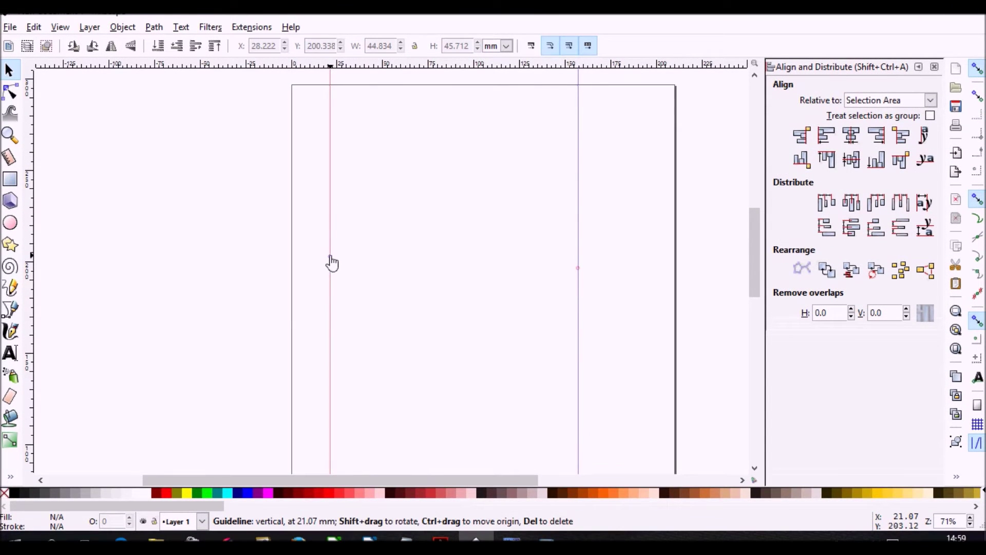
{"action": "double_click", "coordinate": [331, 262]}
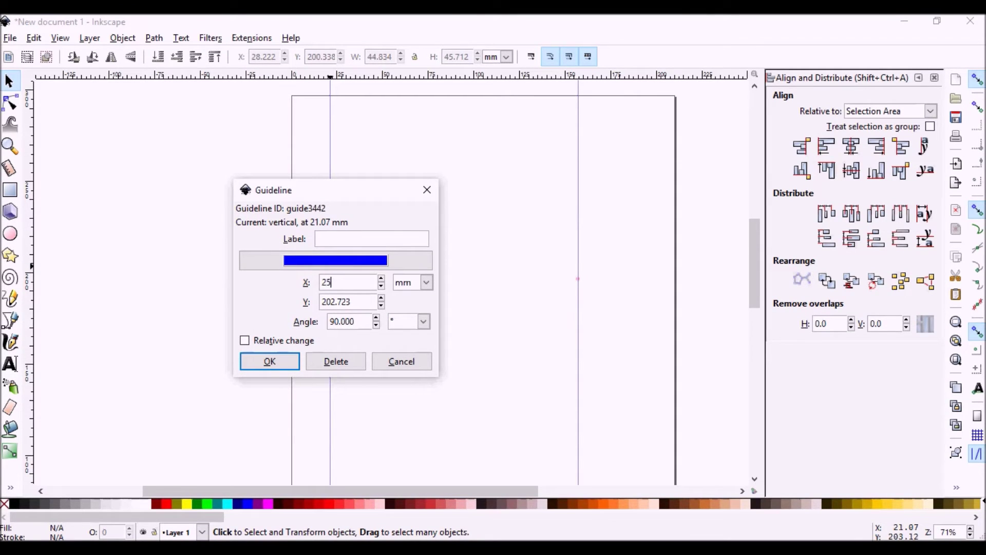
Apply the 25 mm X position to the left vertical guide.
{"action": "key", "text": "Return"}
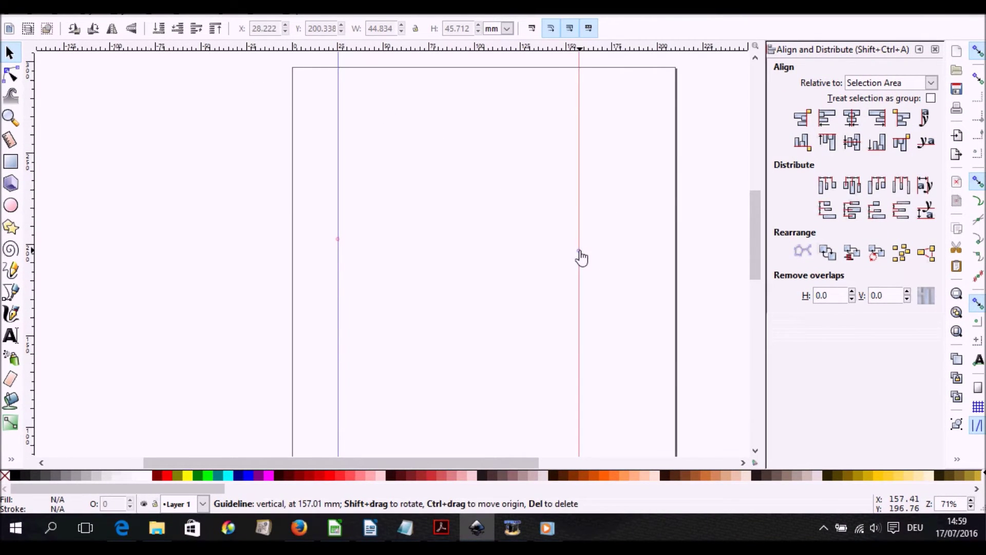
Reposition the right vertical guide from 157.01 mm to X 175 mm.
{"action": "double_click", "coordinate": [580, 255]}
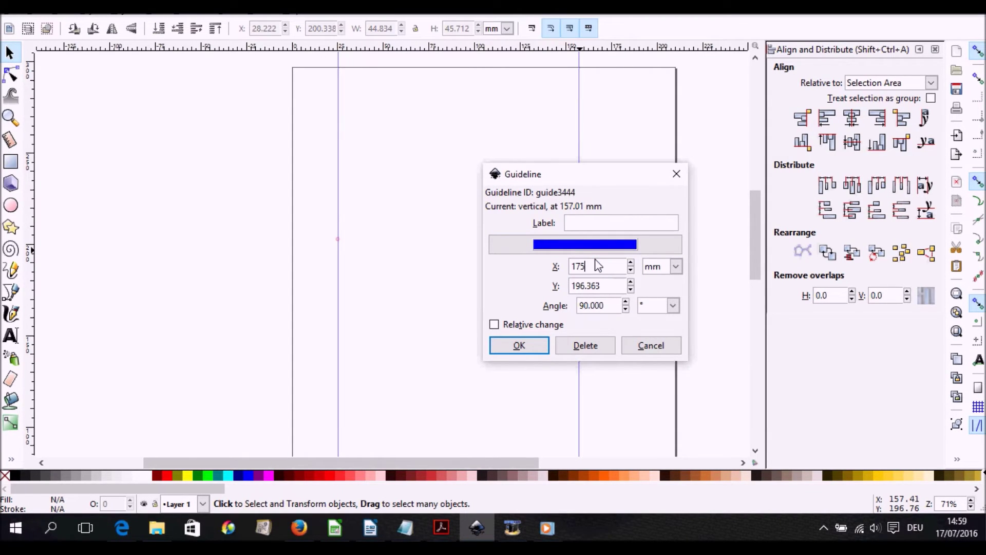
{"action": "key", "text": "Return"}
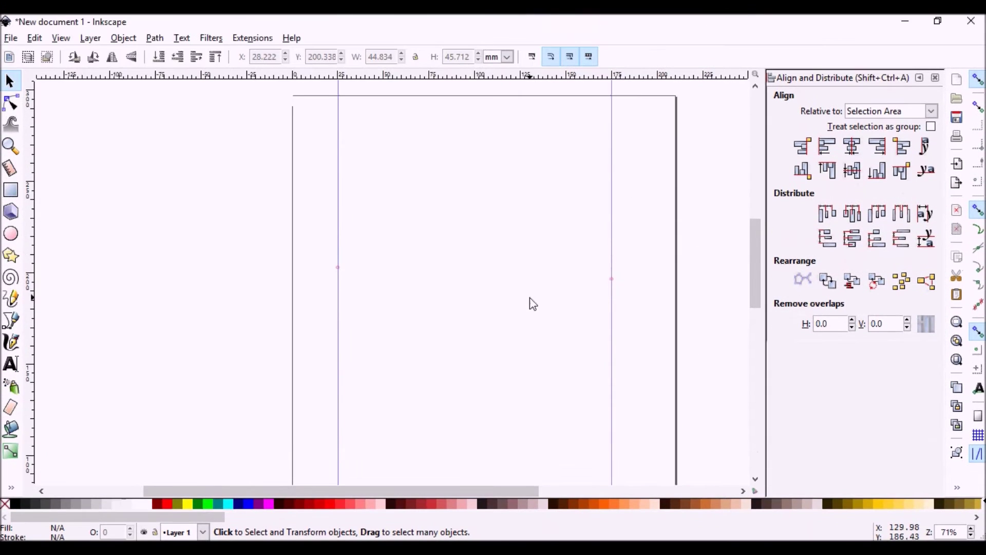
{"action": "left_click", "coordinate": [11, 190]}
Draw the rectangles in two rows, the lower pair snapped against the left and right guides.
{"action": "mouse_move", "coordinate": [337, 193]}
{"action": "left_mouse_down"}
{"action": "mouse_move", "coordinate": [382, 234]}
{"action": "mouse_move", "coordinate": [353, 216]}
{"action": "mouse_move", "coordinate": [357, 248]}
{"action": "mouse_move", "coordinate": [405, 230]}
{"action": "left_mouse_up"}
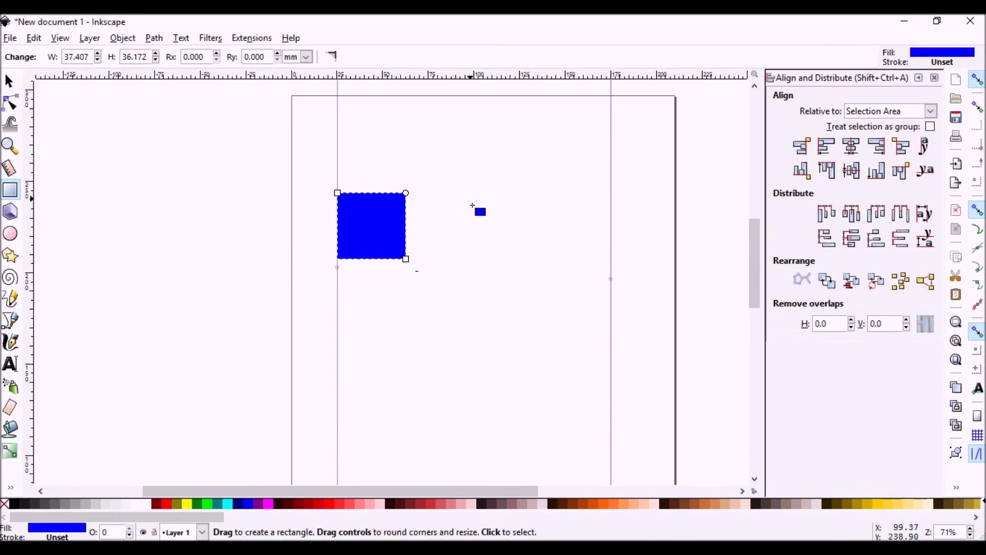
{"action": "left_click_drag", "start_coordinate": [469, 169], "coordinate": [563, 226]}
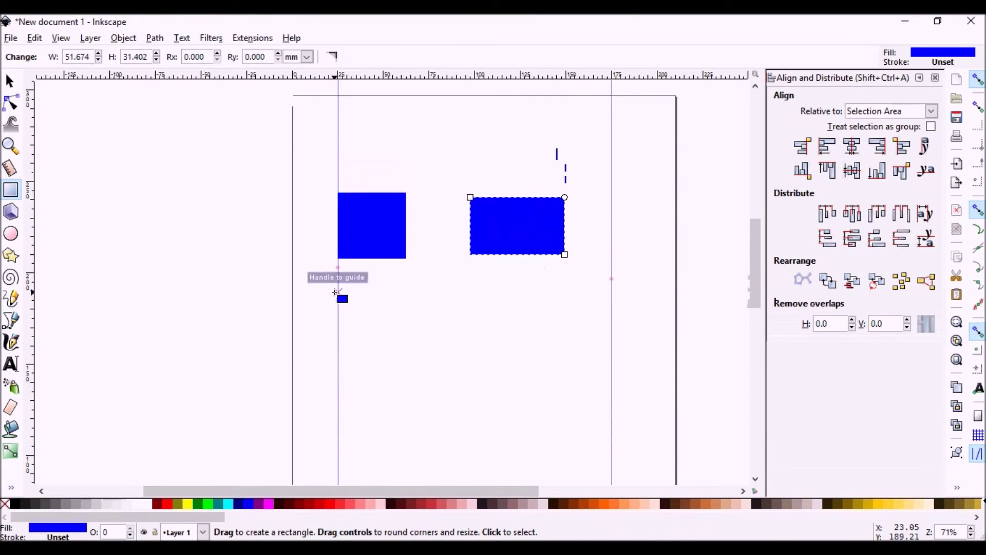
{"action": "left_click", "coordinate": [336, 290]}
{"action": "left_click_drag", "start_coordinate": [336, 291], "coordinate": [442, 339]}
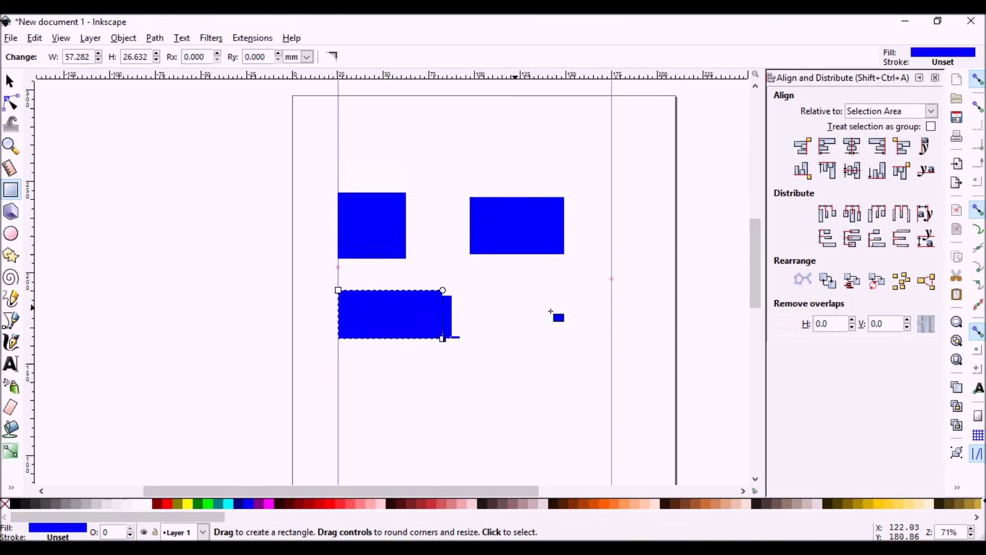
{"action": "left_click_drag", "start_coordinate": [507, 289], "coordinate": [611, 330]}
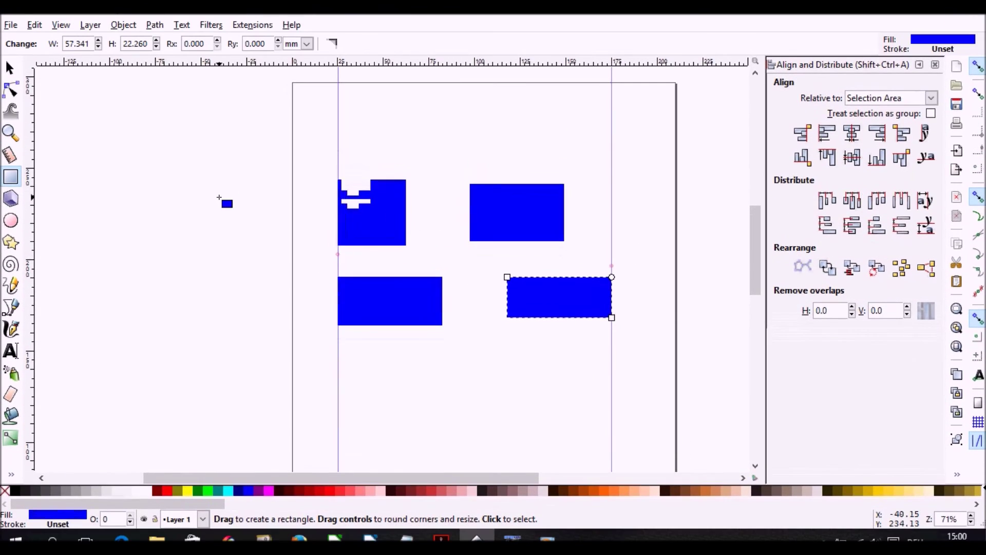
{"action": "key", "text": "s"}
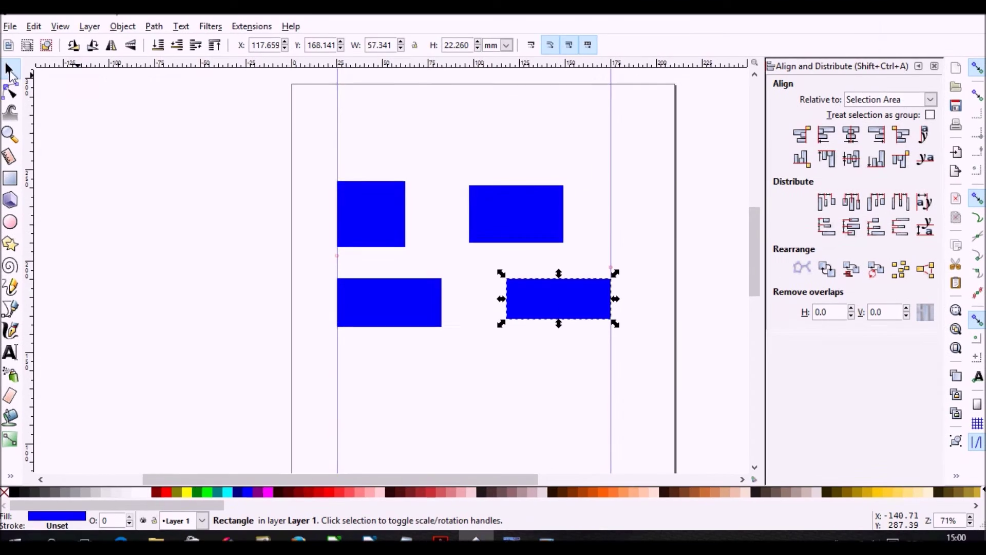
{"action": "left_click", "coordinate": [501, 361]}
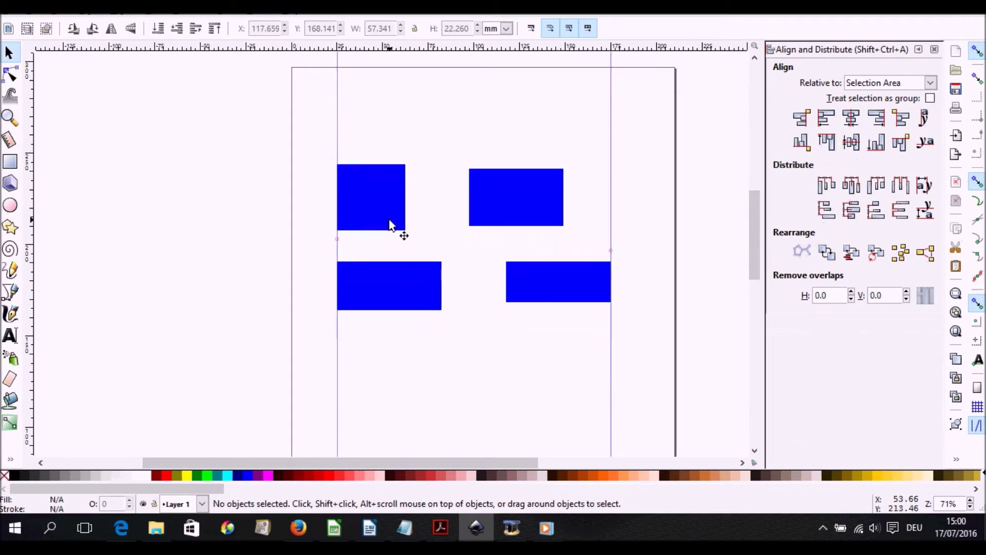
Drag the top-left rectangle until its left edge snaps to the guide at X 25.000 mm.
{"action": "mouse_move", "coordinate": [376, 209]}
{"action": "left_mouse_down"}
{"action": "mouse_move", "coordinate": [386, 208]}
{"action": "mouse_move", "coordinate": [369, 208]}
{"action": "mouse_move", "coordinate": [401, 225]}
{"action": "mouse_move", "coordinate": [313, 219]}
{"action": "mouse_move", "coordinate": [403, 217]}
{"action": "mouse_move", "coordinate": [321, 169]}
{"action": "mouse_move", "coordinate": [341, 170]}
{"action": "mouse_move", "coordinate": [359, 203]}
{"action": "mouse_move", "coordinate": [389, 200]}
{"action": "left_mouse_up"}
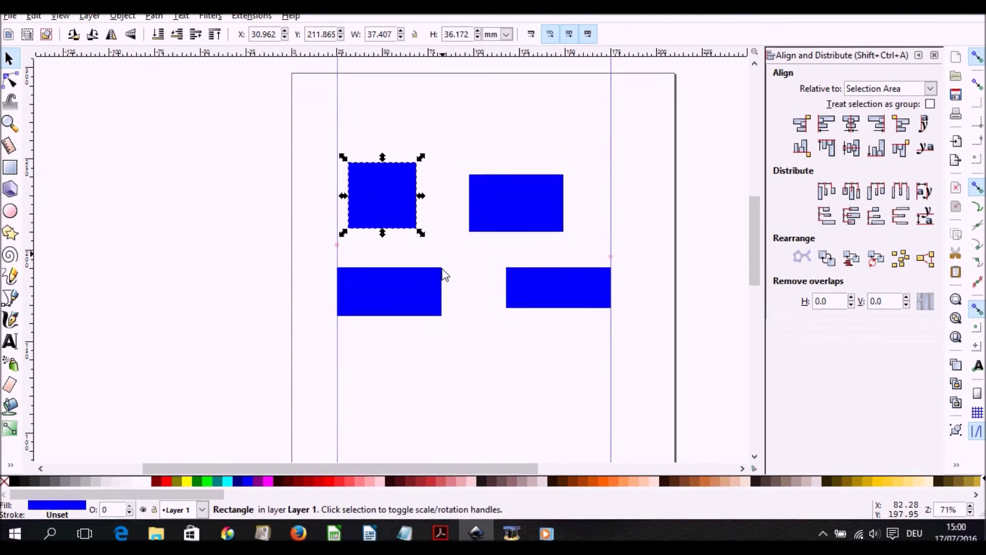
{"action": "left_click", "coordinate": [443, 276]}
{"action": "left_click_drag", "start_coordinate": [377, 227], "coordinate": [382, 205]}
{"action": "left_click", "coordinate": [339, 252]}
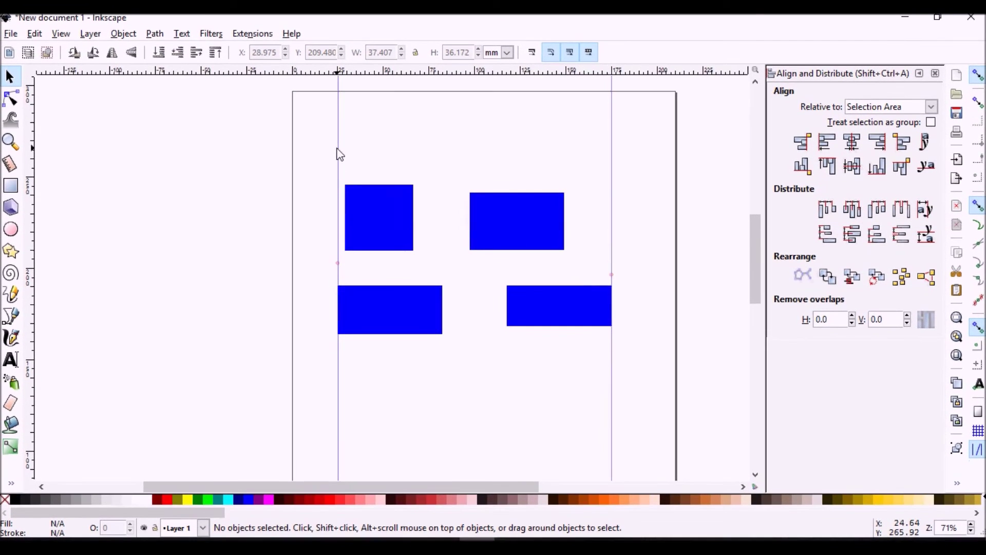
{"action": "left_click", "coordinate": [388, 222]}
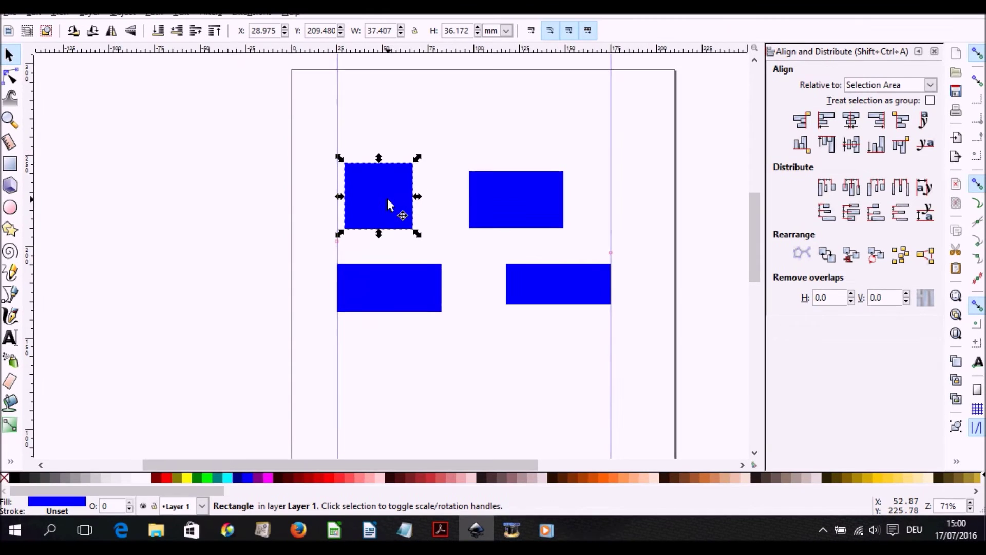
{"action": "left_click_drag", "start_coordinate": [387, 222], "coordinate": [375, 198]}
{"action": "left_click", "coordinate": [363, 242]}
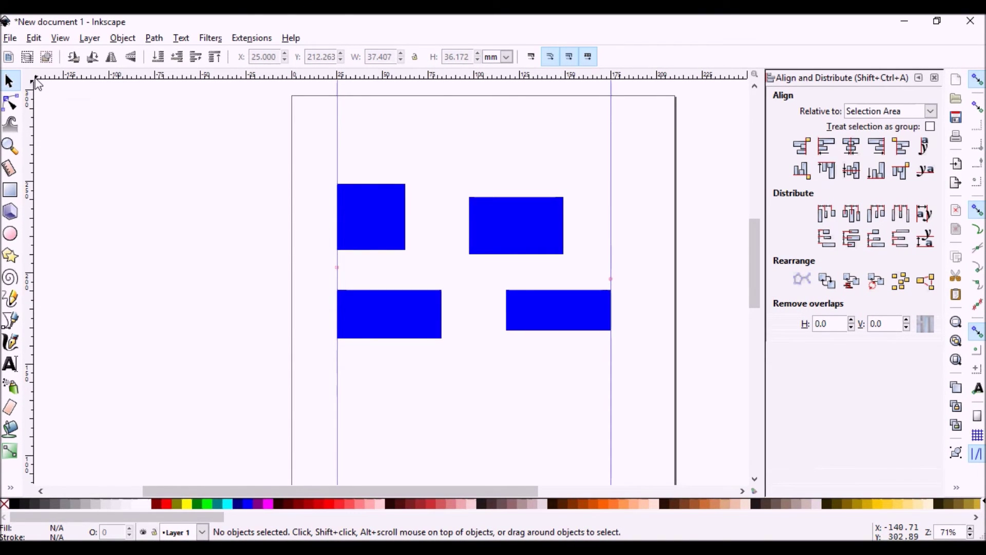
{"action": "left_click_drag", "start_coordinate": [36, 78], "coordinate": [418, 348]}
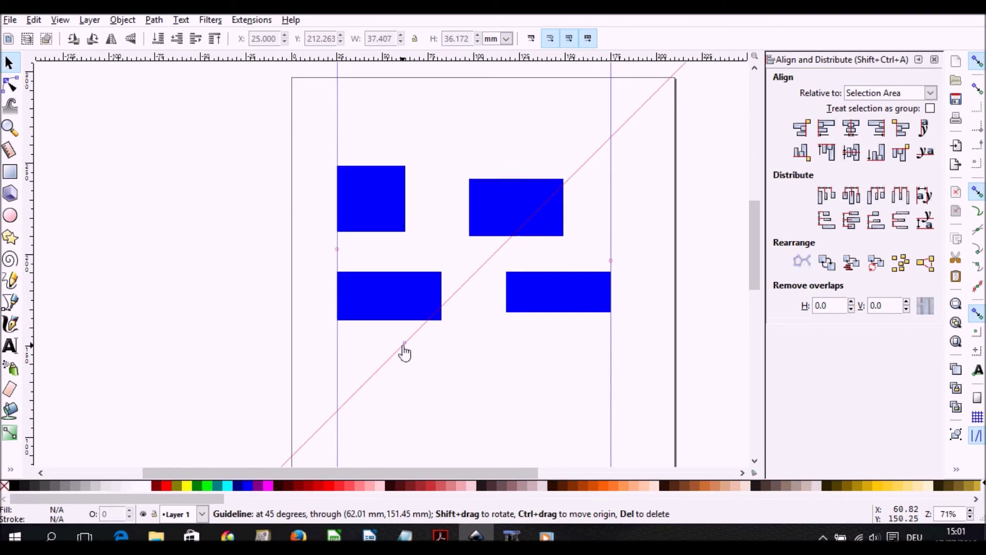
{"action": "left_click_drag", "start_coordinate": [404, 347], "coordinate": [16, 73]}
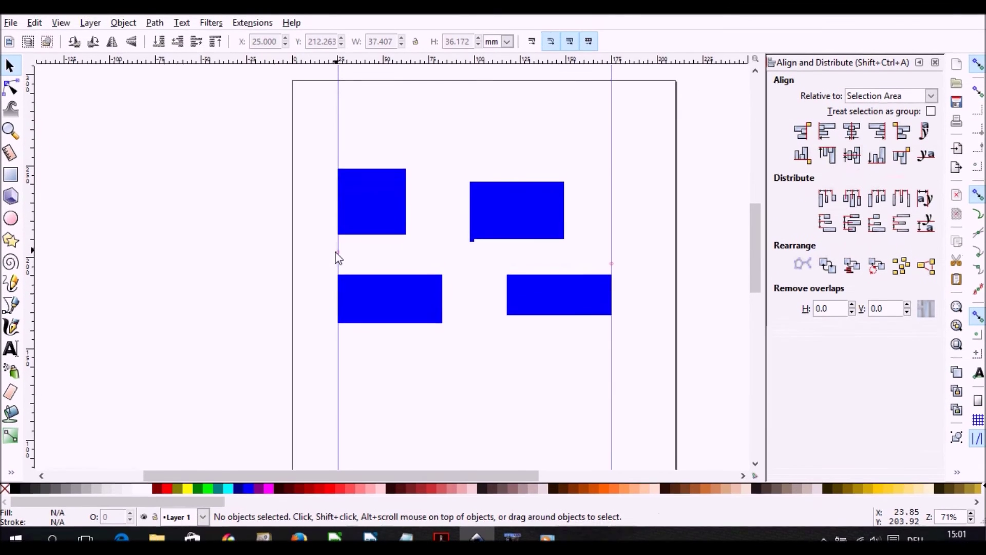
Drag the guides off onto the ruler, then box-select the four rectangles and delete them.
{"action": "left_click_drag", "start_coordinate": [340, 259], "coordinate": [53, 266]}
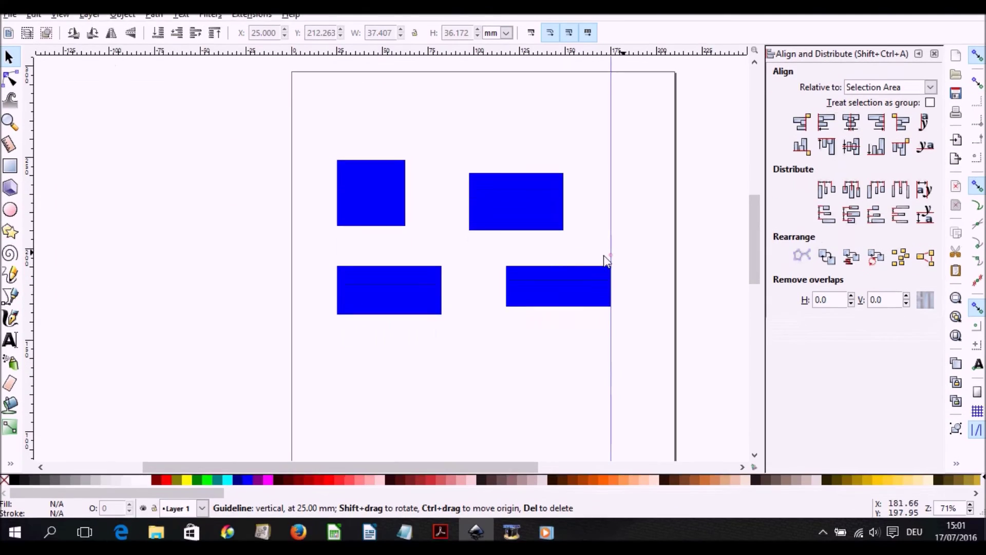
{"action": "left_click_drag", "start_coordinate": [611, 262], "coordinate": [54, 263]}
{"action": "left_click_drag", "start_coordinate": [337, 176], "coordinate": [54, 205]}
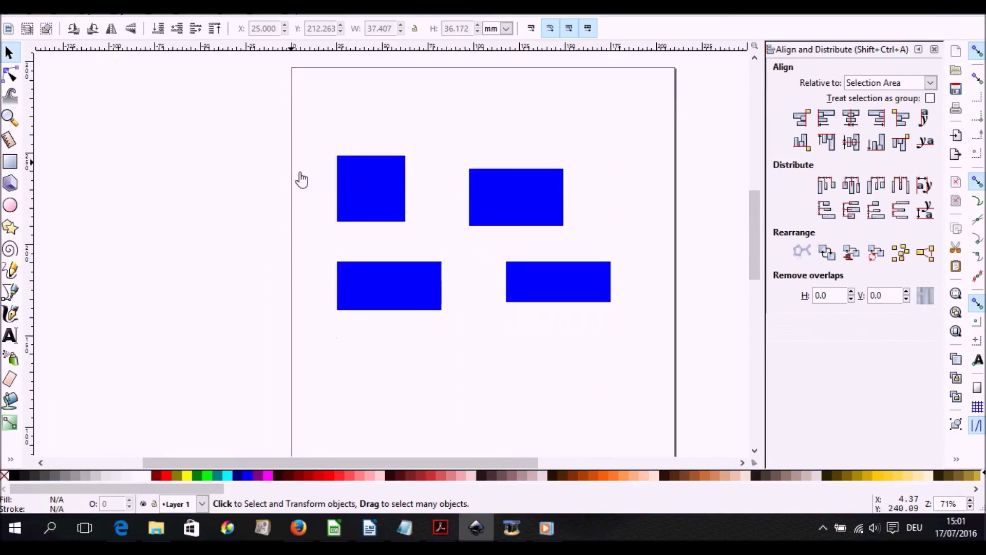
{"action": "left_click_drag", "start_coordinate": [280, 117], "coordinate": [680, 352]}
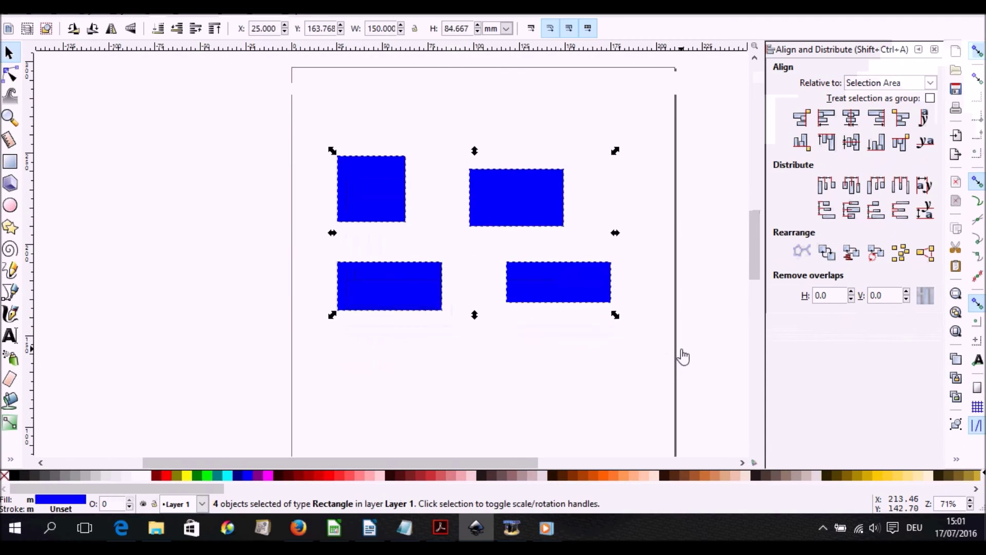
{"action": "key", "text": "Delete"}
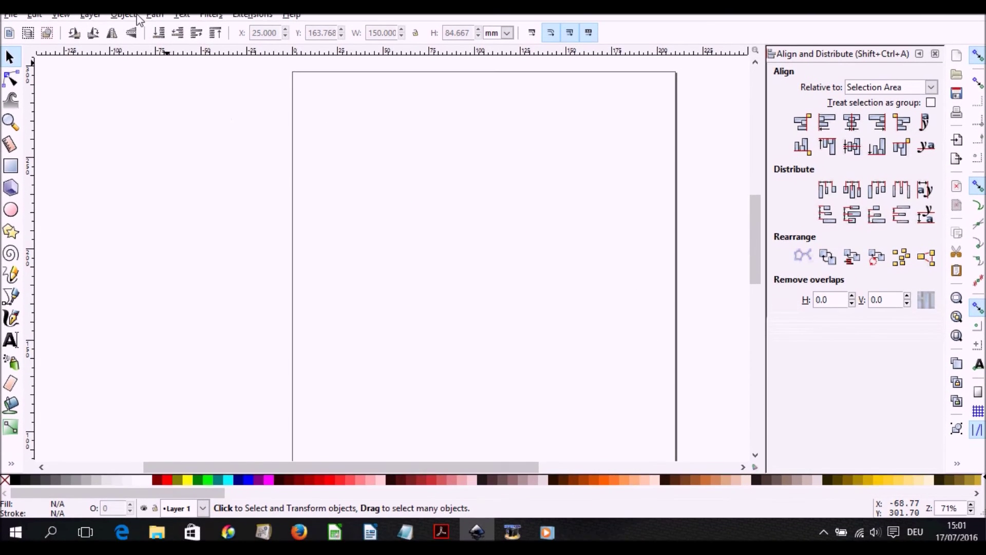
Turn on View > Page Grid and close the Align and Distribute panel.
{"action": "left_click", "coordinate": [61, 20]}
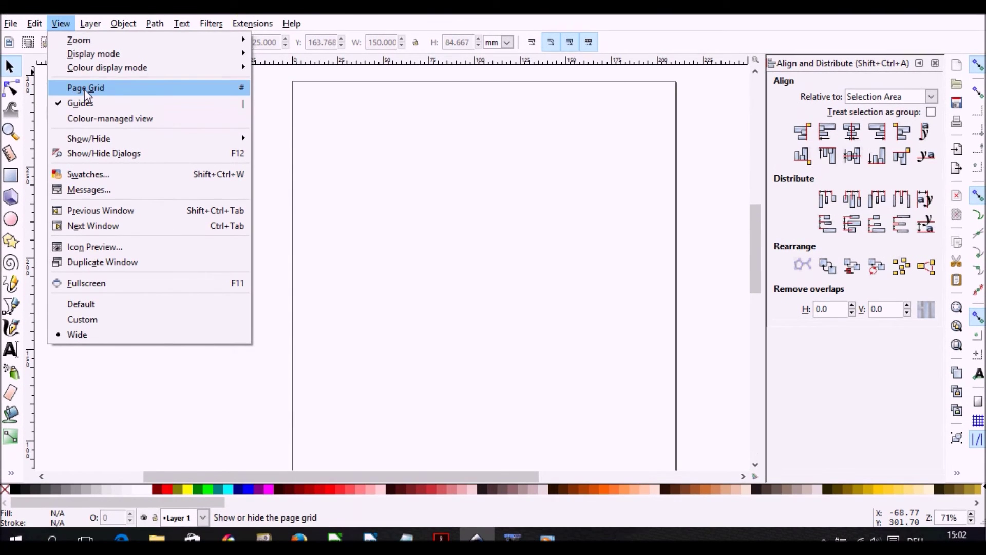
{"action": "left_click", "coordinate": [84, 74]}
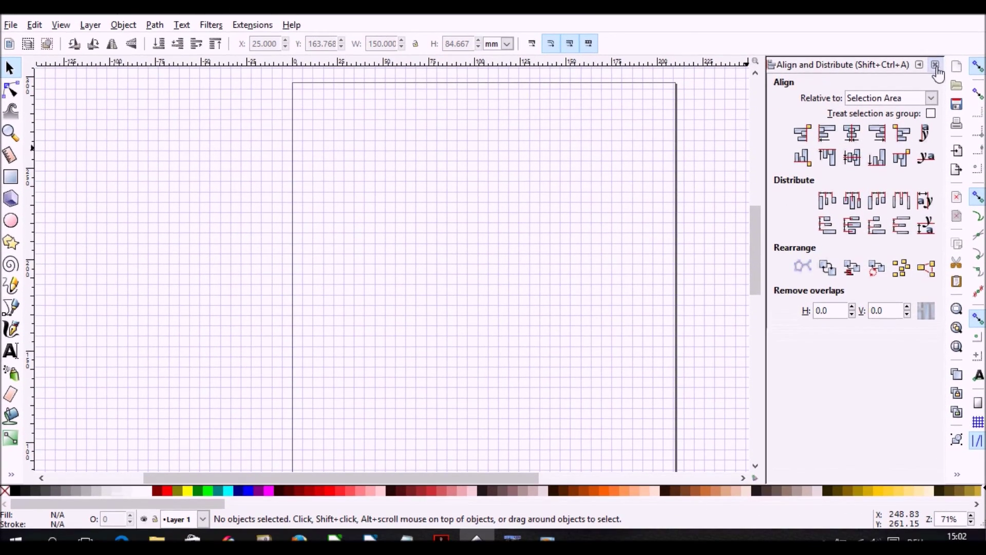
{"action": "left_click", "coordinate": [934, 63]}
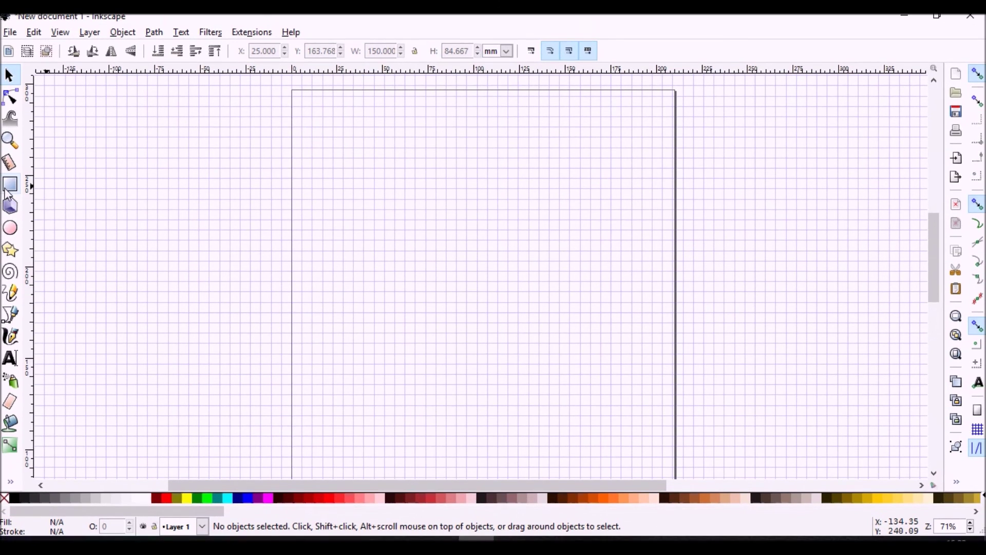
Draw three grid-snapped blue rectangles: two side by side and a 64.394 × 25.440 mm one beneath.
{"action": "left_click", "coordinate": [10, 187]}
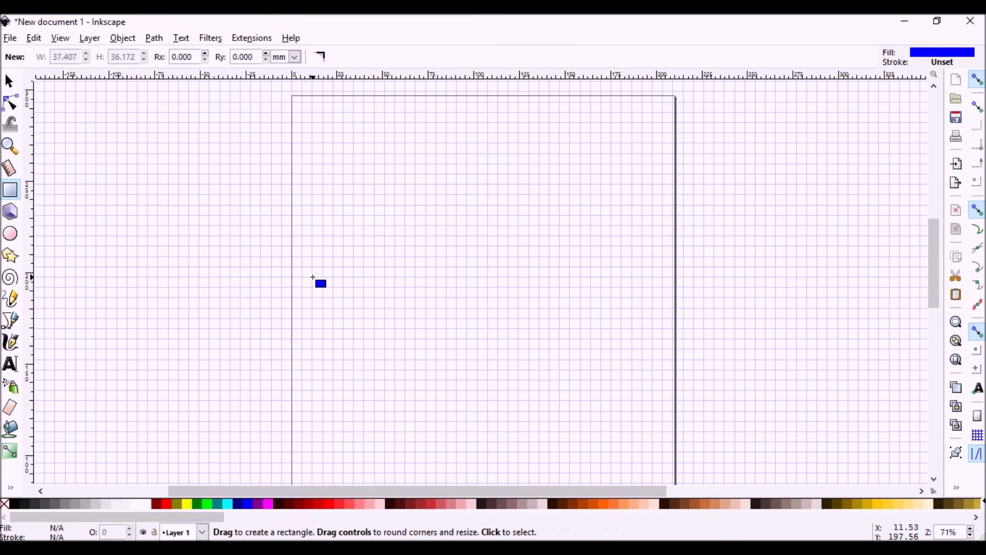
{"action": "left_click_drag", "start_coordinate": [313, 277], "coordinate": [390, 336]}
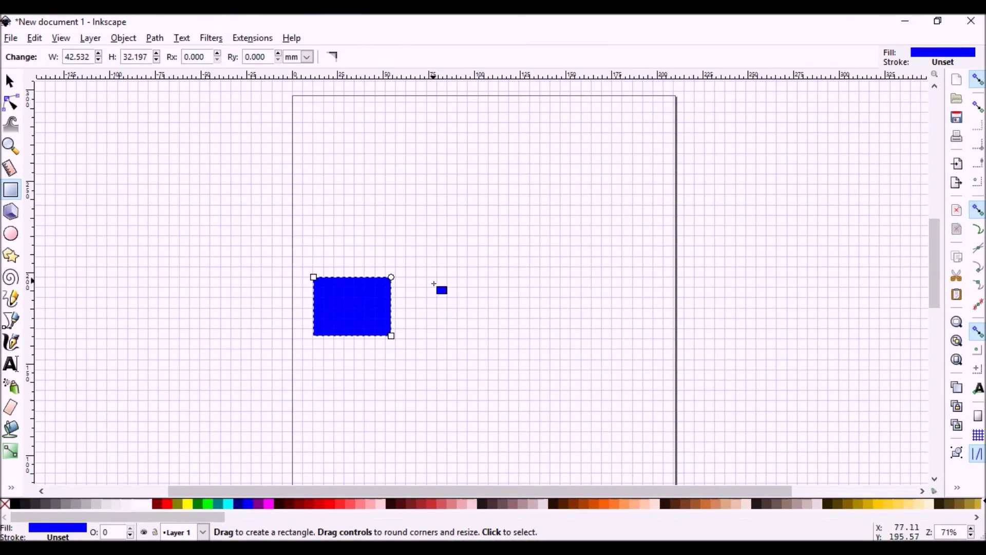
{"action": "left_click_drag", "start_coordinate": [434, 283], "coordinate": [470, 328]}
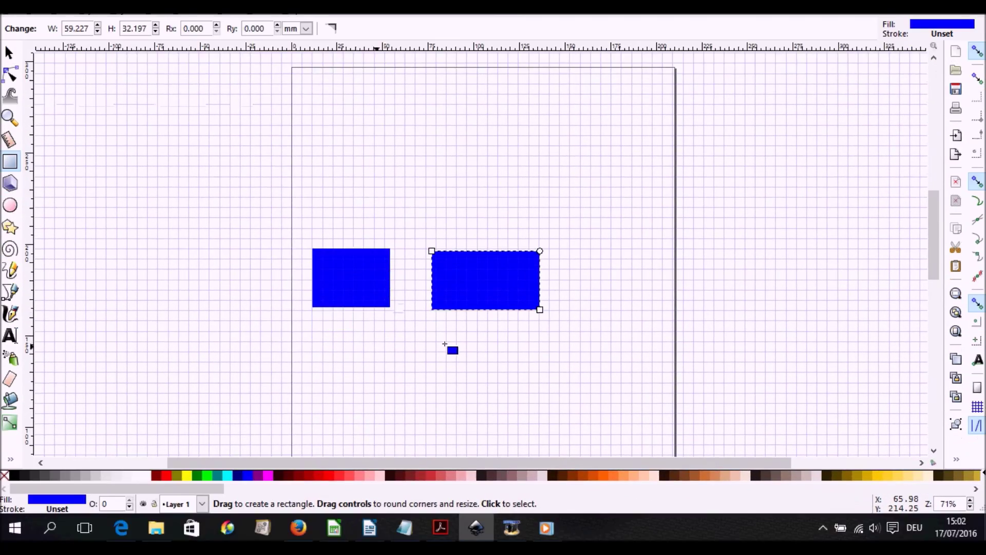
{"action": "left_click_drag", "start_coordinate": [350, 327], "coordinate": [468, 372]}
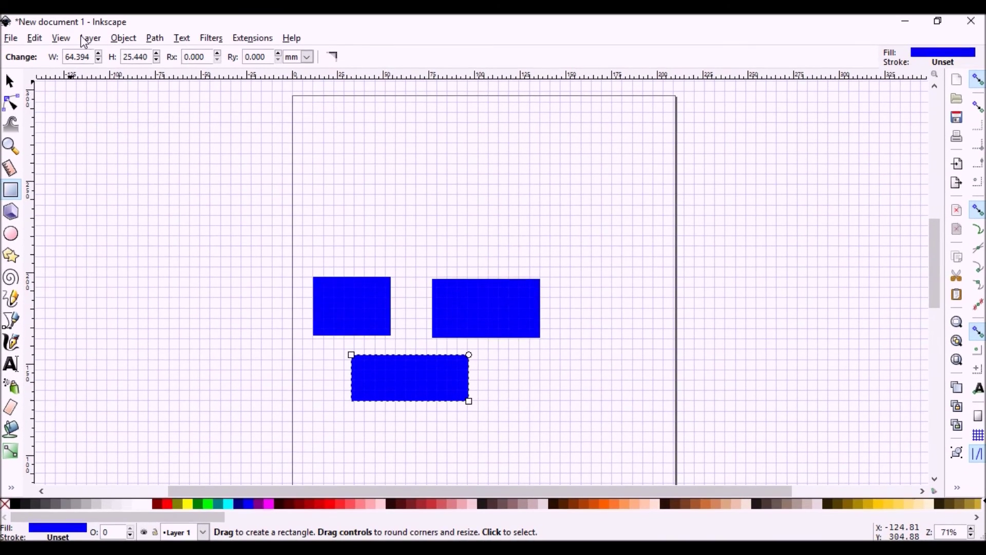
{"action": "left_click", "coordinate": [60, 38]}
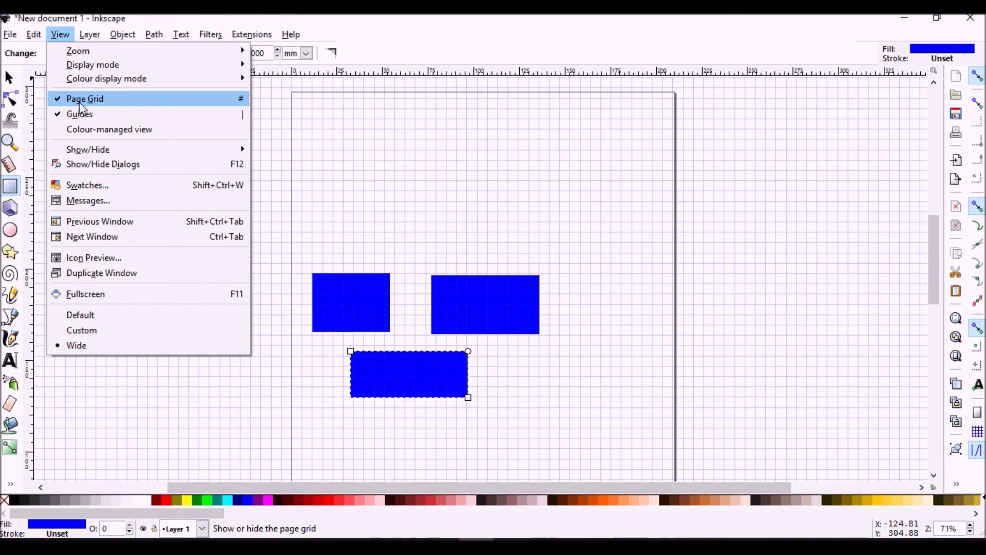
Switch off View > Page Grid so the rectangles sit on a plain white page.
{"action": "left_click", "coordinate": [81, 99]}
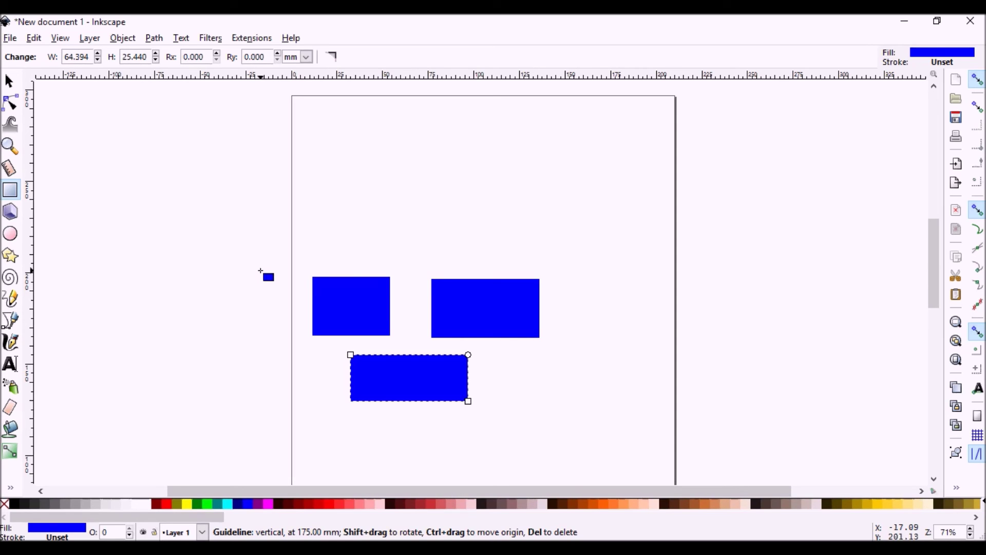
{"action": "left_click", "coordinate": [9, 80]}
Rubber-band select all three blue rectangles and delete them.
{"action": "left_click_drag", "start_coordinate": [267, 231], "coordinate": [611, 449]}
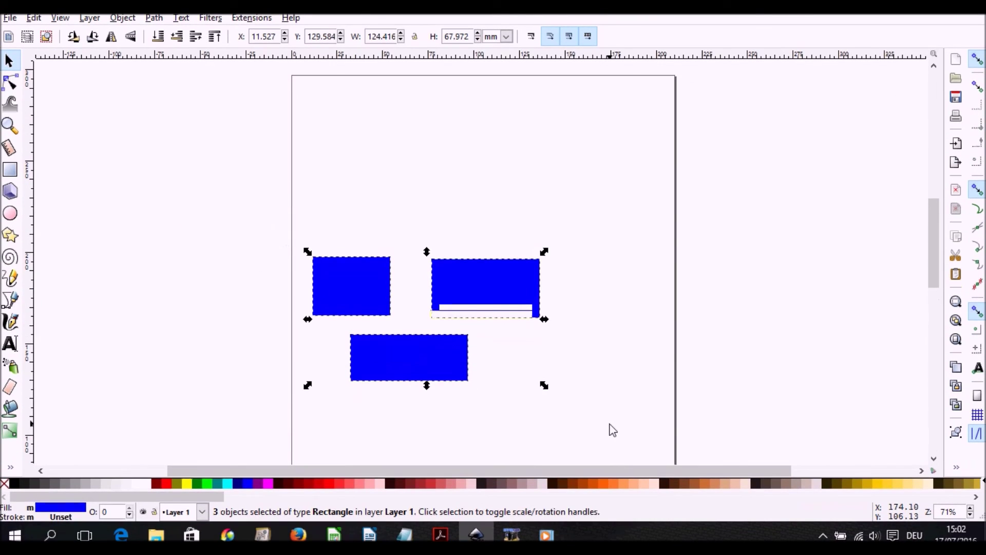
{"action": "key", "text": "Delete"}
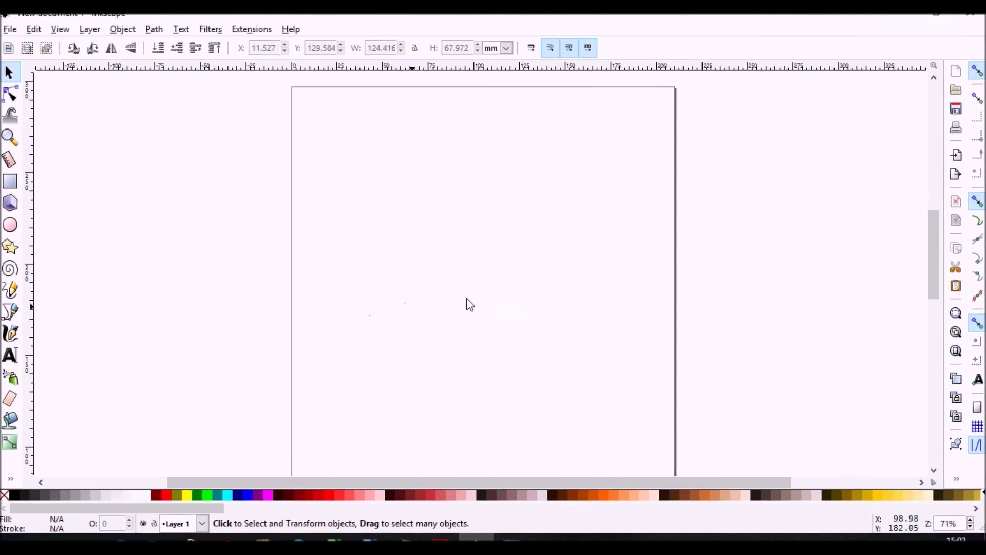